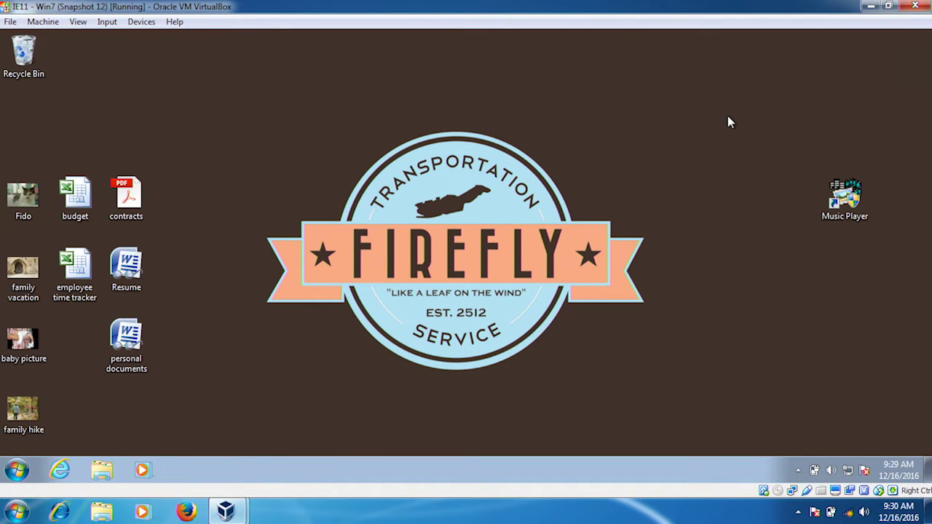
- Launch the Music Player shortcut from the desktop to trigger its registration message
double_click(841, 193)
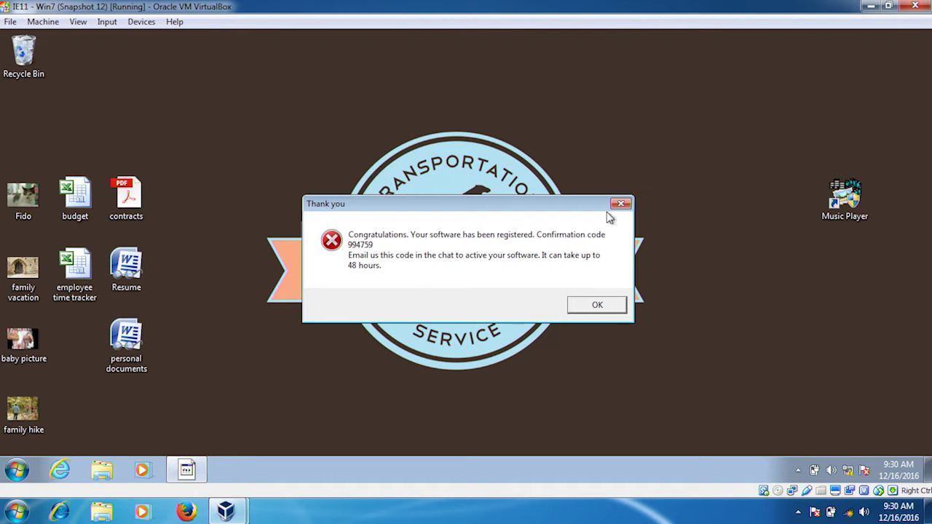
- Dismiss the Music Player 'Thank you' message and bring up the taskbar's context menu
left_click(594, 306)
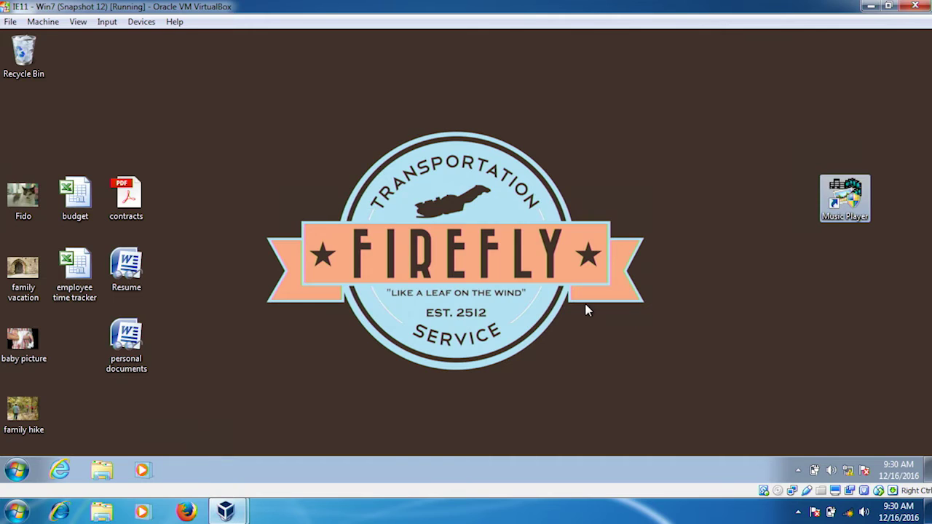
right_click(450, 477)
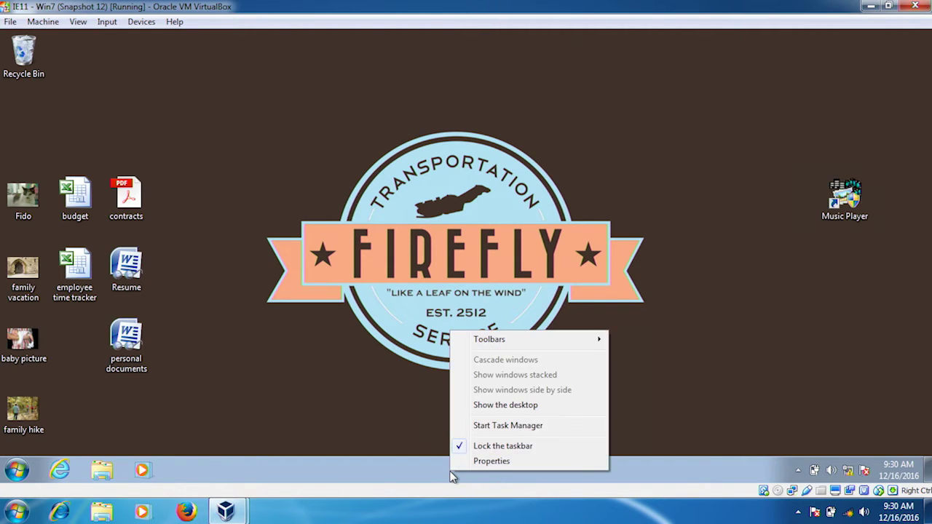
- Start Task Manager, move it aside to check the Performance tab, then close it
left_click(490, 427)
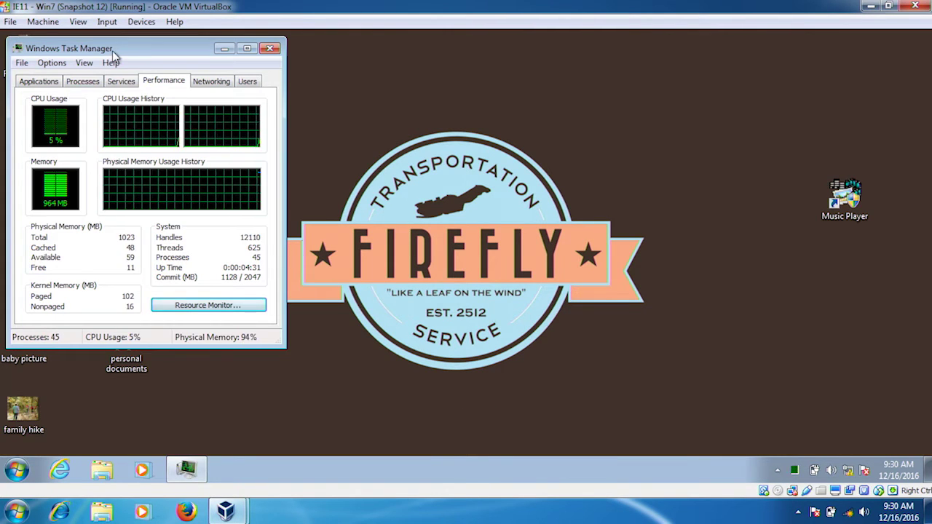
left_click_drag(113, 50, 373, 63)
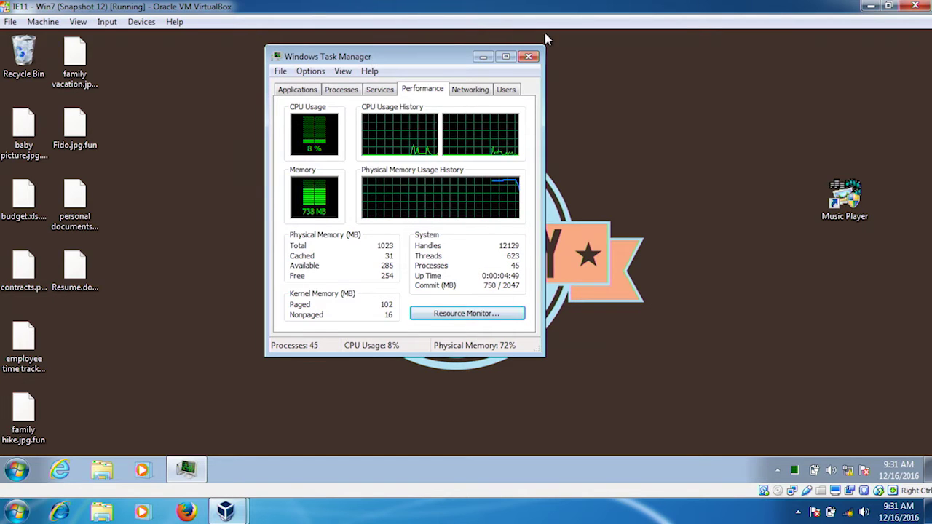
left_click(530, 57)
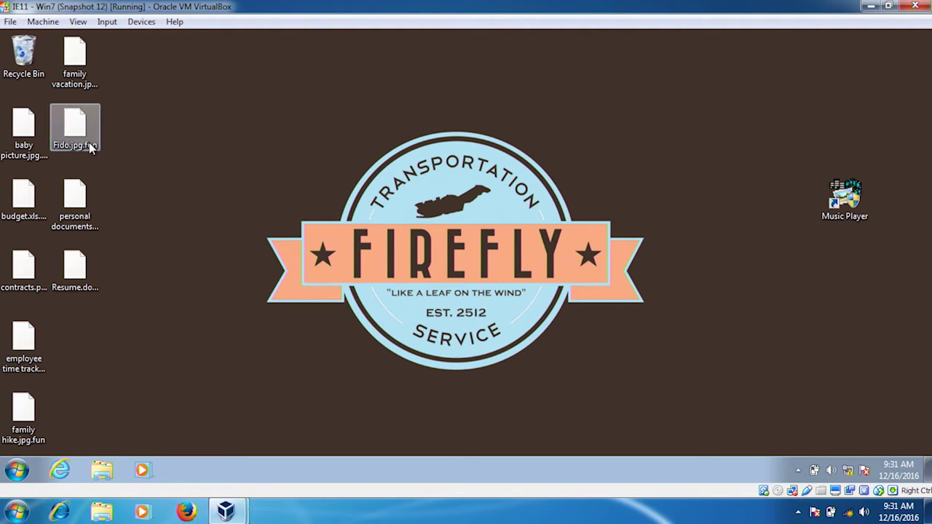
- After Fido.jpg.fun fails to open, rename it to Fido.jpg and confirm the extension change
double_click(71, 129)
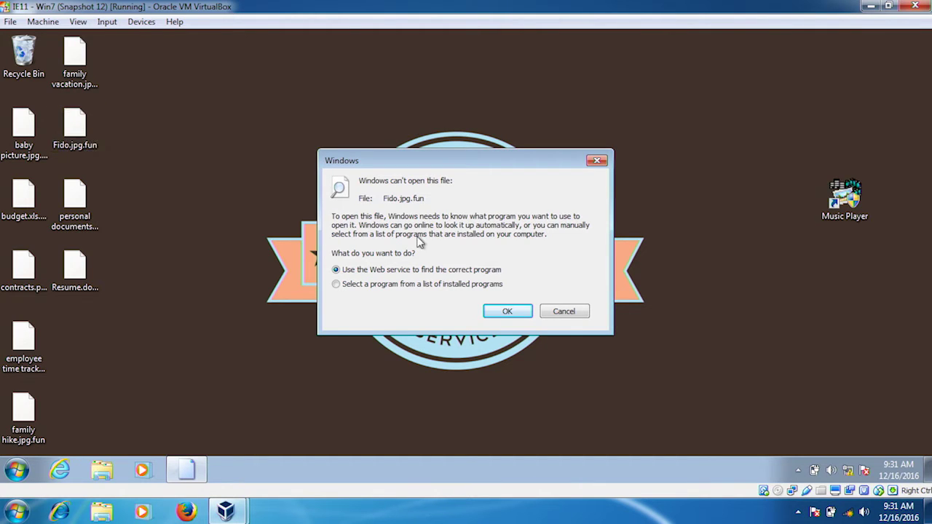
left_click(567, 311)
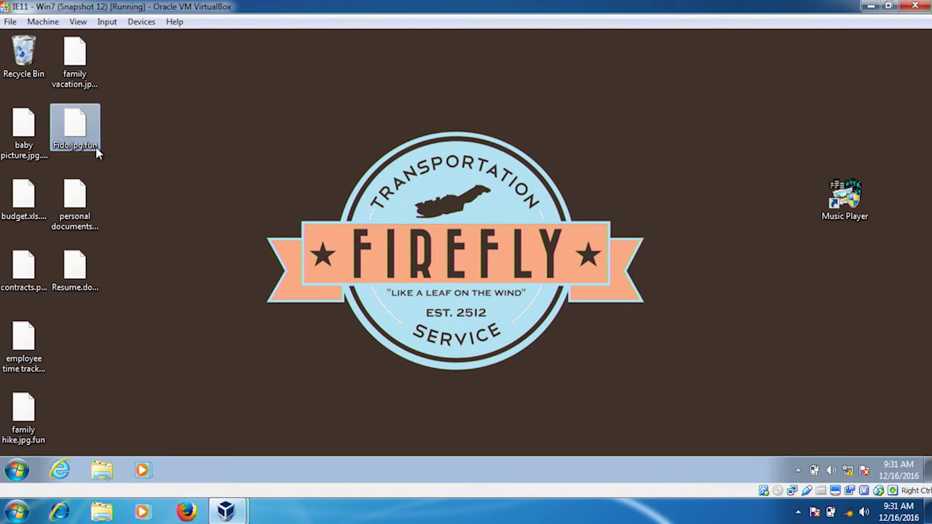
mouse_move(97, 151)
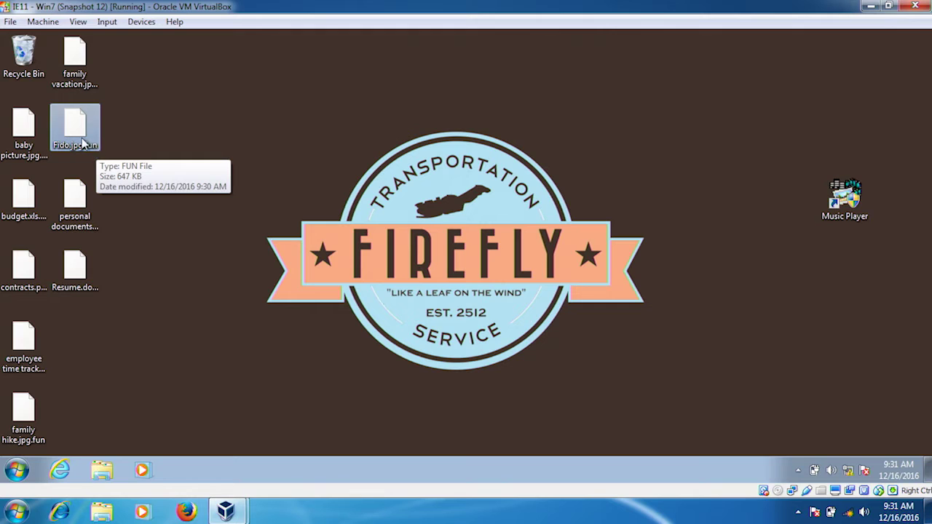
right_click(62, 125)
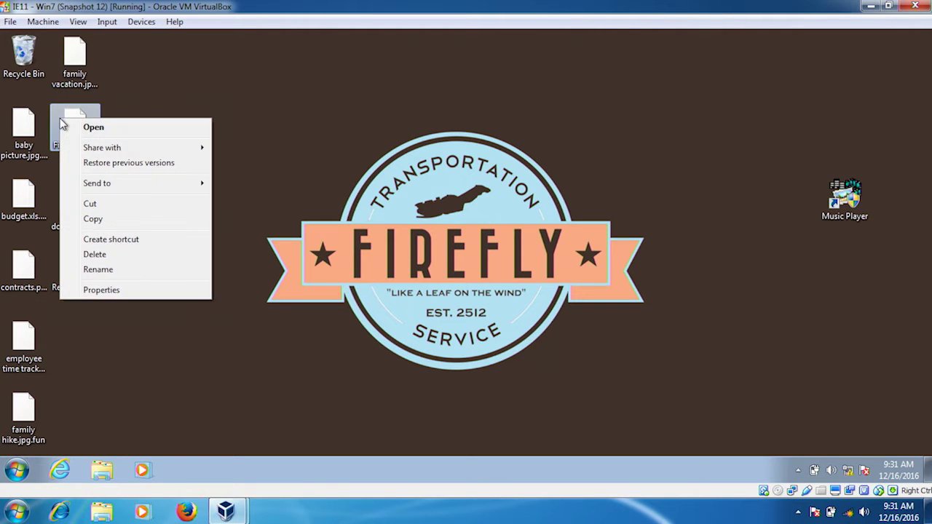
left_click(95, 269)
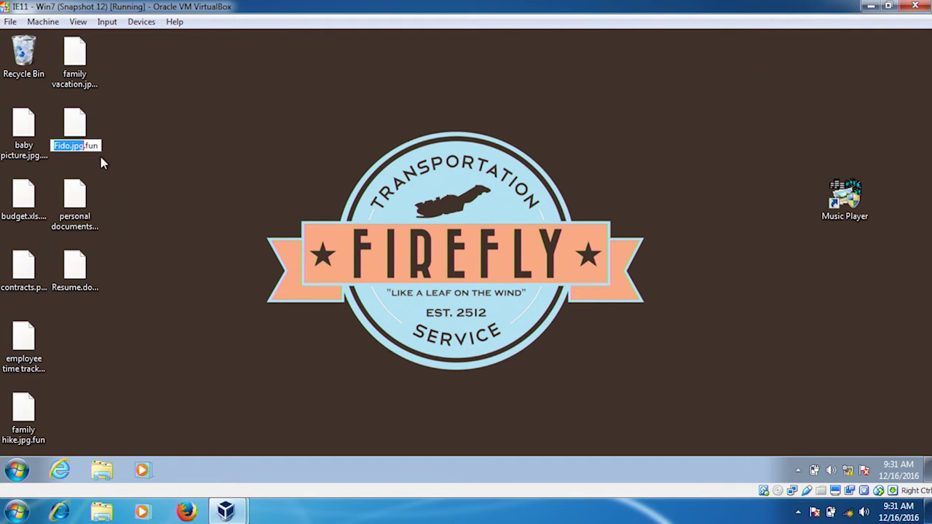
left_click(101, 145)
key("BackSpace")
key("BackSpace")
key("BackSpace")
key("BackSpace")
key("Return")
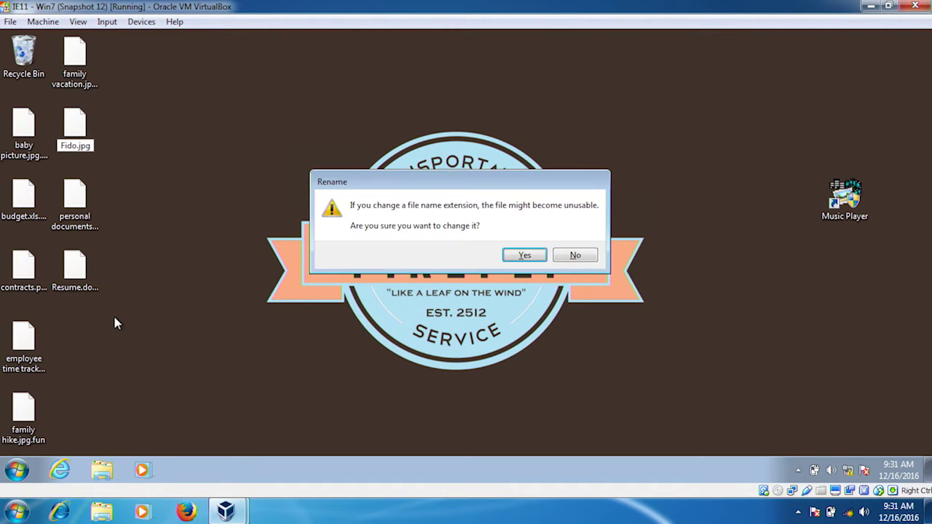
left_click(525, 255)
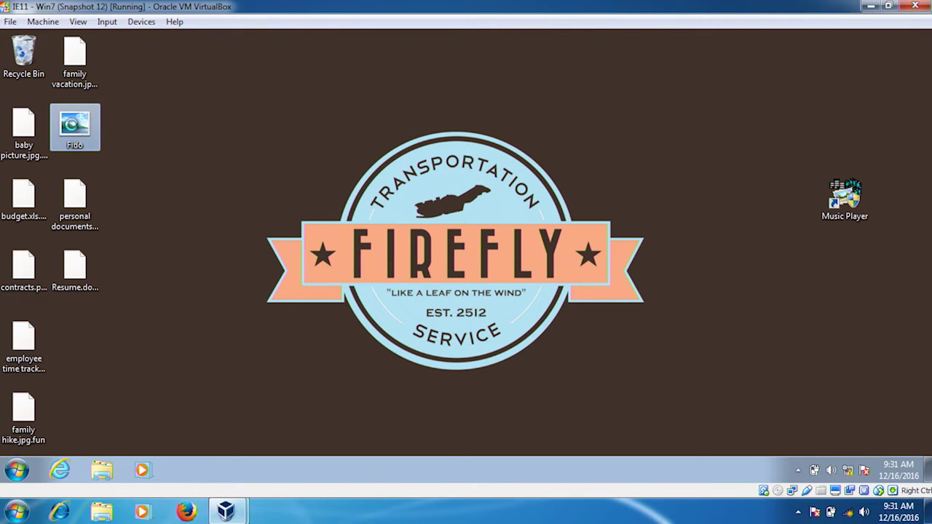
- Try opening Fido.jpg in Windows Photo Viewer, then close the viewer
double_click(75, 129)
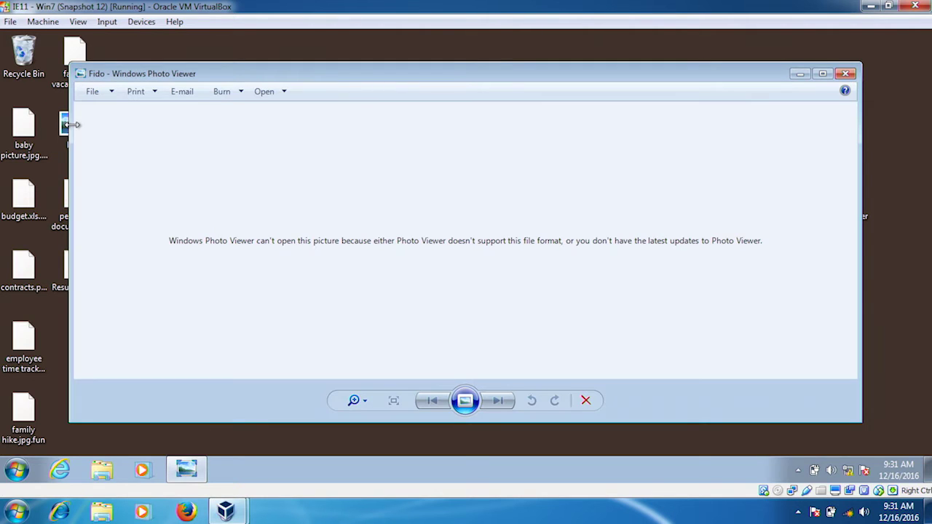
left_click(846, 77)
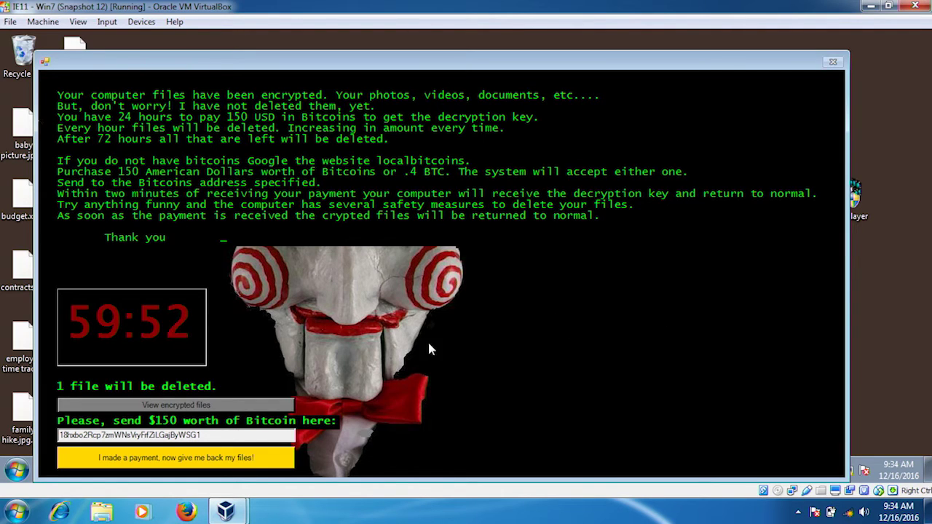
- Show Jigsaw's encrypted files list, scroll through it, and drag it to the right
left_click(221, 411)
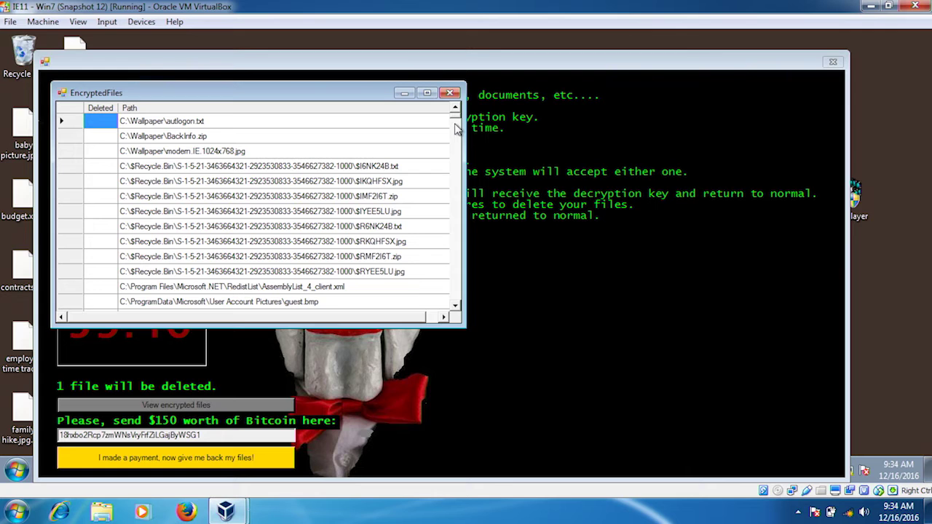
scroll(457, 117, "down", 3)
mouse_move(457, 121)
left_mouse_down()
mouse_move(459, 317)
mouse_move(452, 108)
left_mouse_up()
left_click_drag(132, 89, 385, 89)
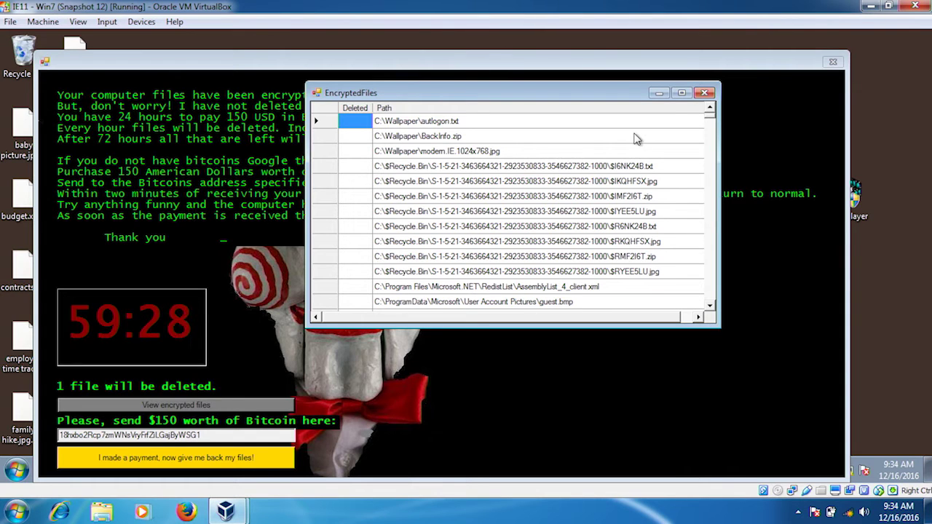
- Close the EncryptedFiles window and bring up the taskbar's context menu
left_click(706, 92)
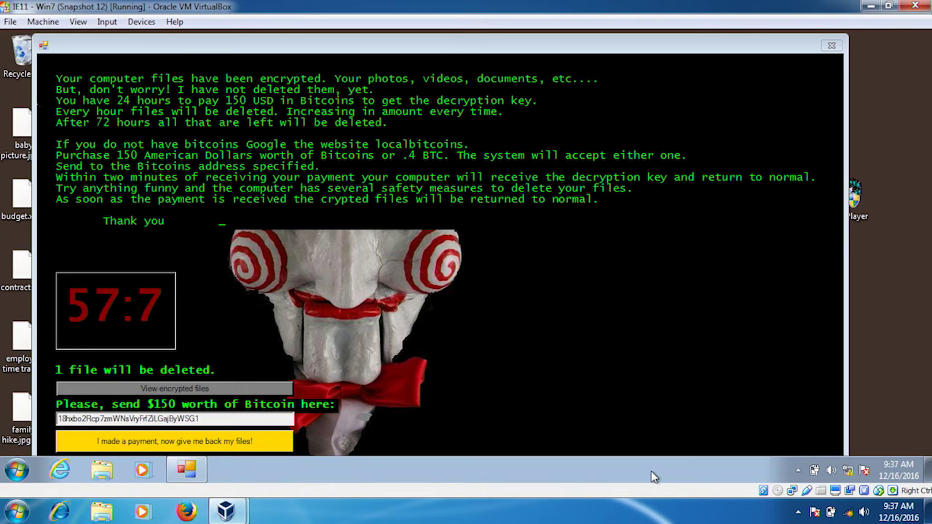
right_click(651, 472)
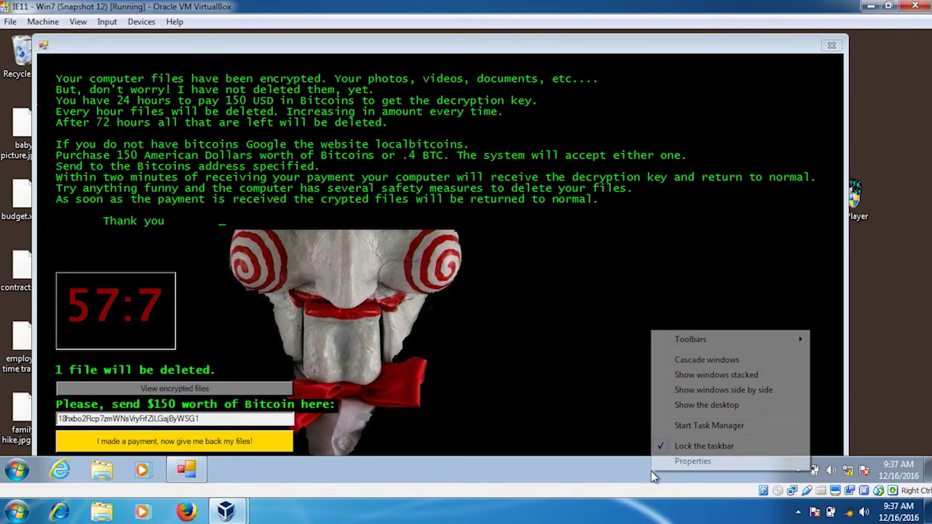
- Start Task Manager, scroll its process list, and select the drpbx.exe process
left_click(695, 427)
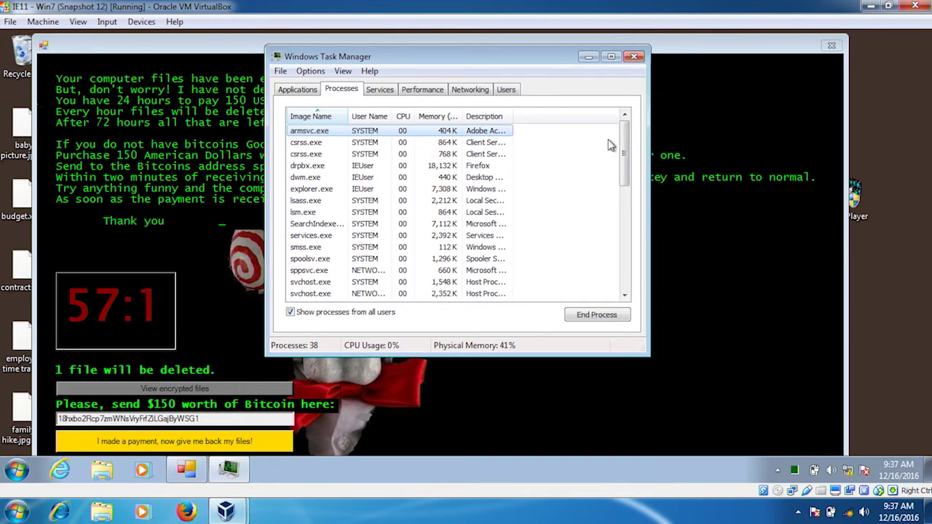
left_click_drag(625, 142, 628, 274)
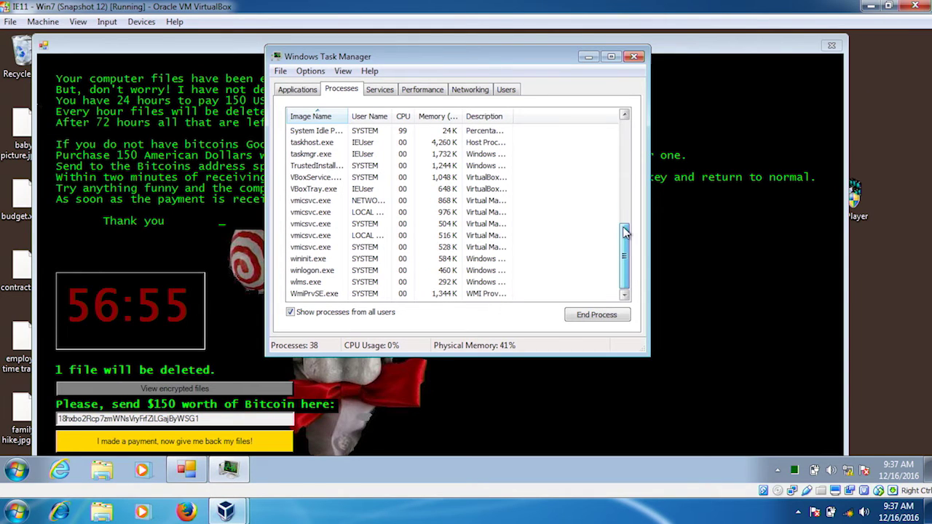
left_click_drag(627, 251, 625, 207)
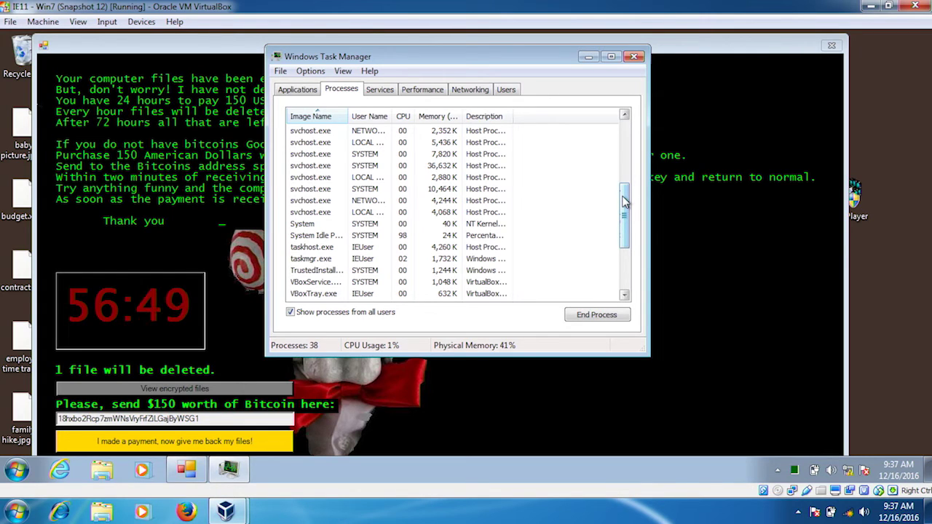
left_click_drag(624, 202, 618, 131)
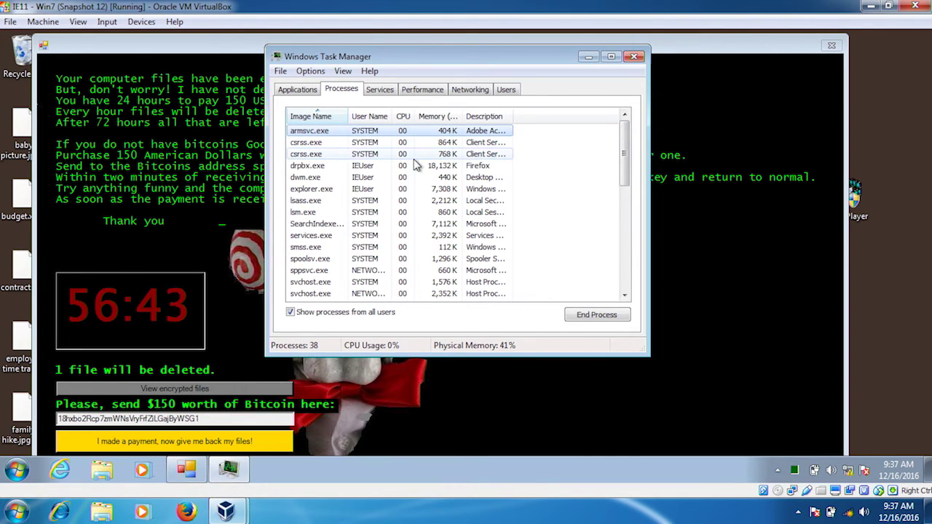
left_click(358, 168)
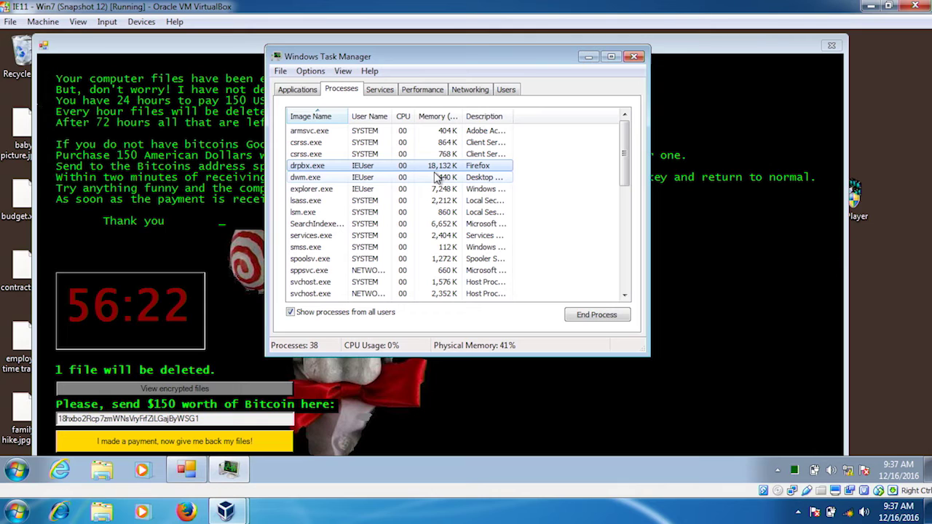
- End the drpbx.exe process and confirm, closing the ransom note
left_click(594, 316)
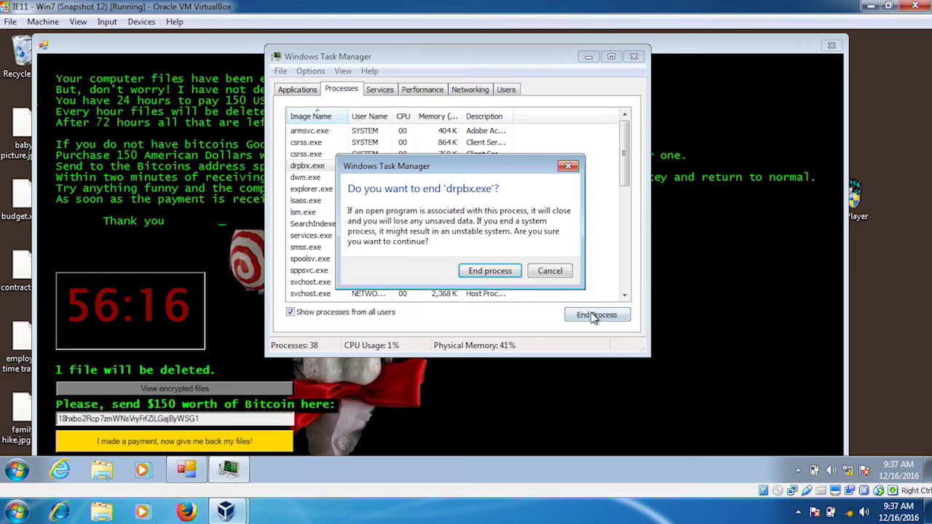
left_click(501, 272)
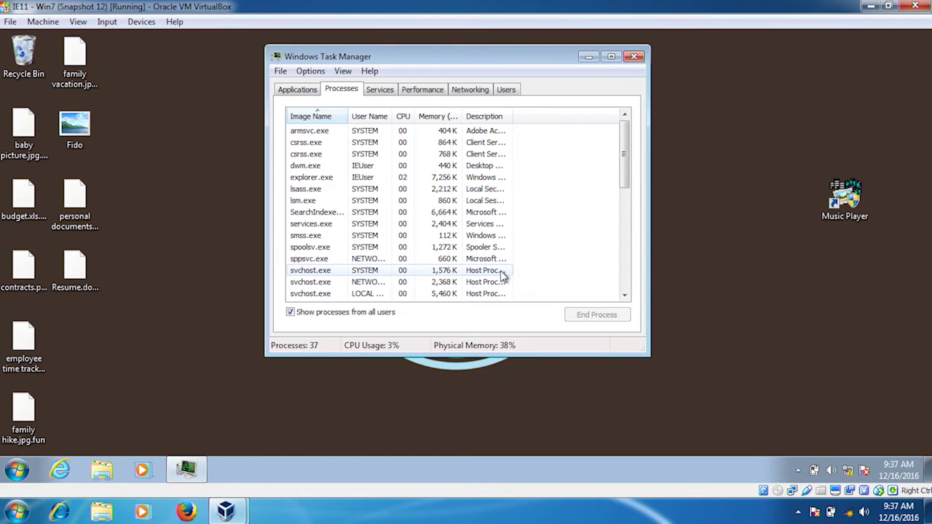
- Close Task Manager and restart Windows from the Start menu's Shut down options
left_click(633, 57)
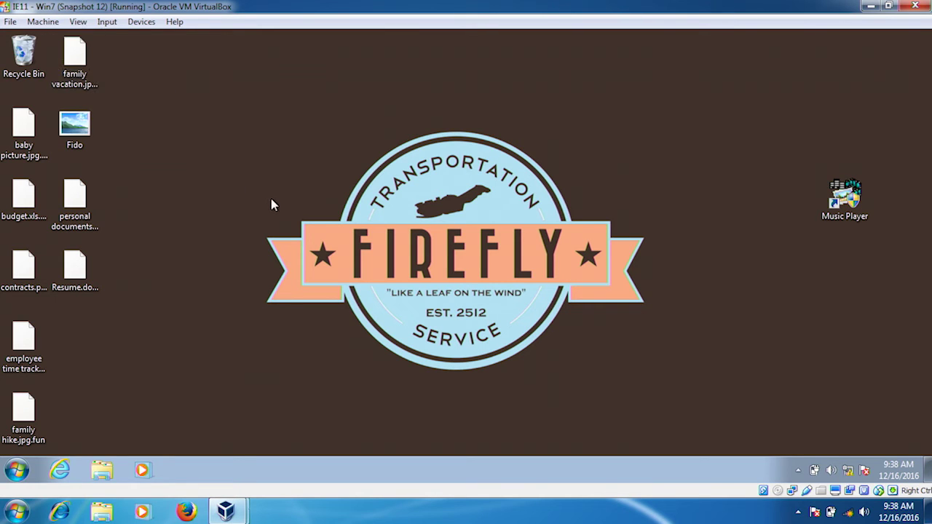
right_click(377, 234)
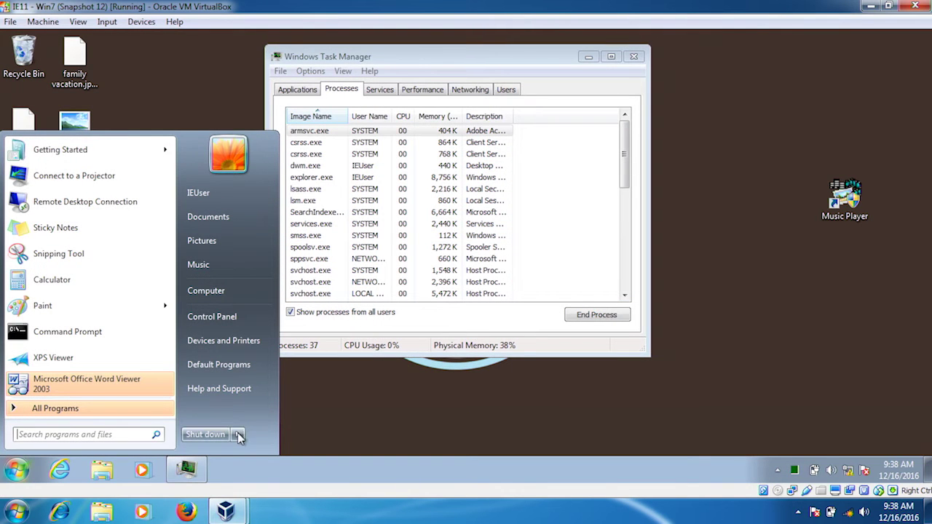
mouse_move(238, 435)
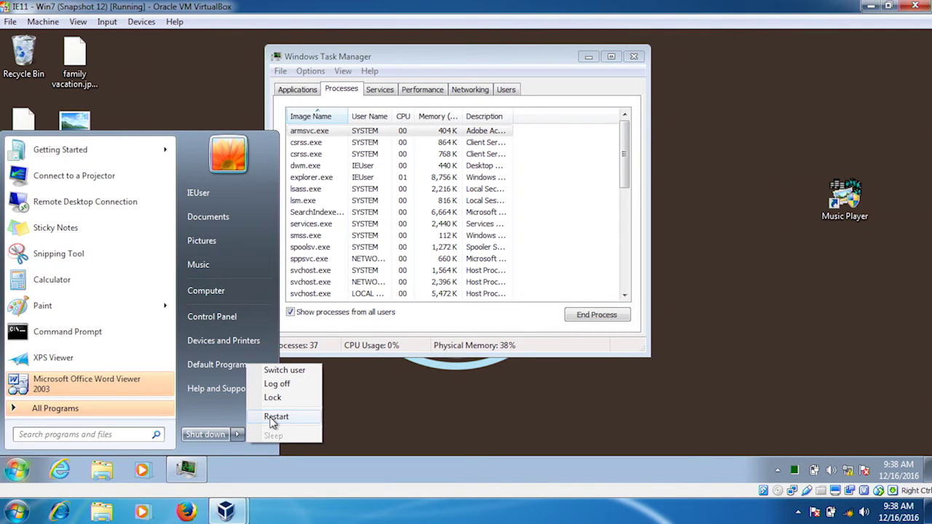
left_click(273, 421)
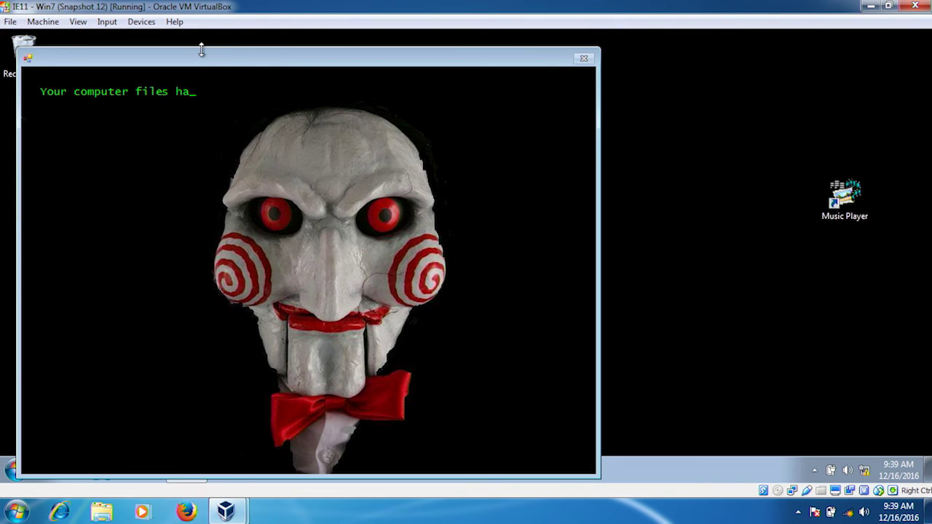
- Drag the returned Jigsaw ransom note, now counting down from 59:41, toward the screen centre
left_click_drag(201, 49, 354, 42)
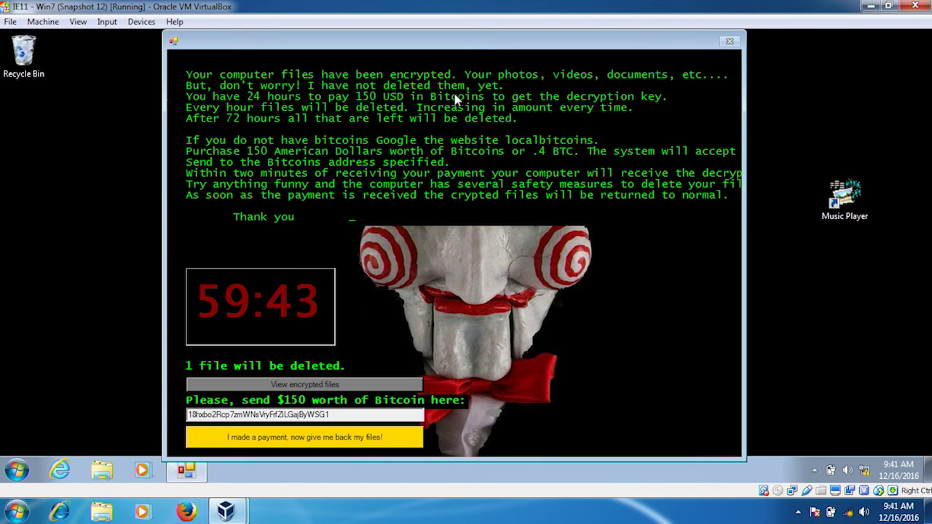
- Scroll through Jigsaw's EncryptedFiles list, each path marked deleted, then close it
left_click(339, 391)
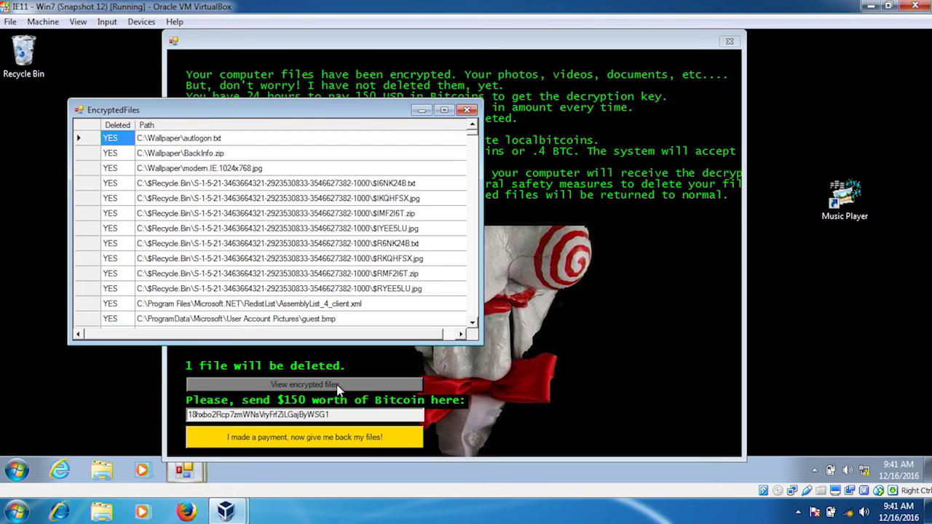
left_click(473, 323)
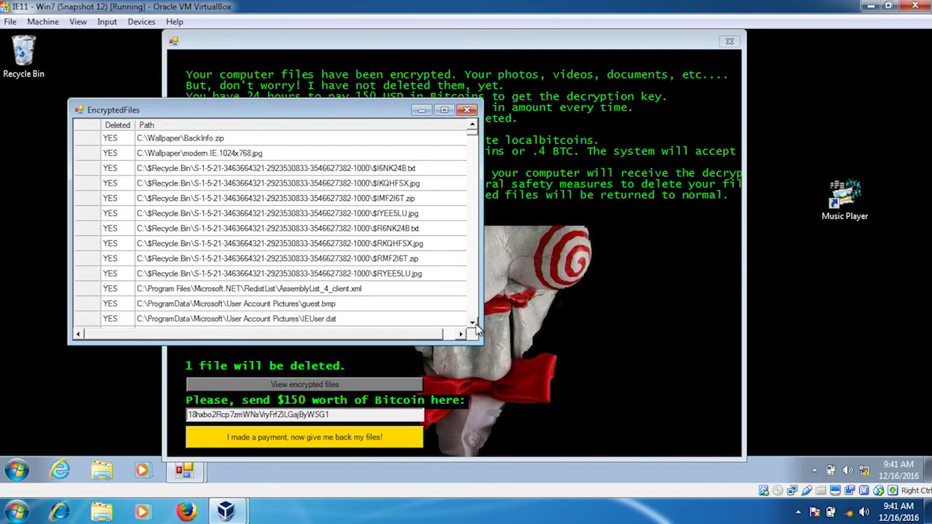
left_click(473, 323)
left_click(473, 323)
left_click(473, 322)
left_click_drag(472, 324, 474, 287)
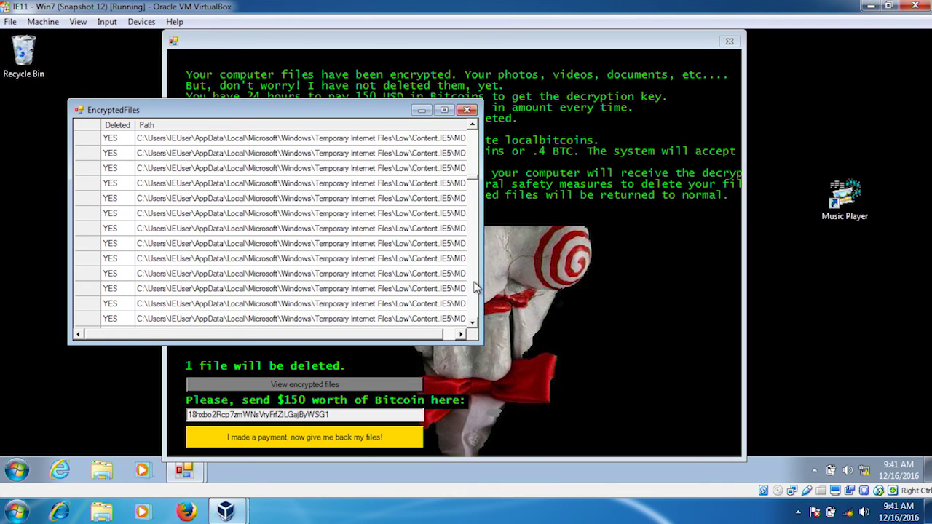
left_click_drag(473, 182, 475, 137)
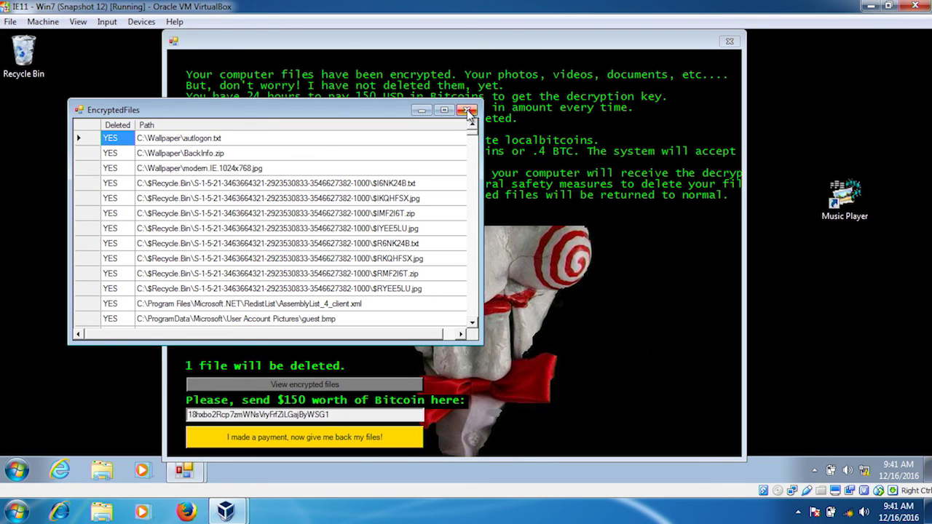
left_click(468, 110)
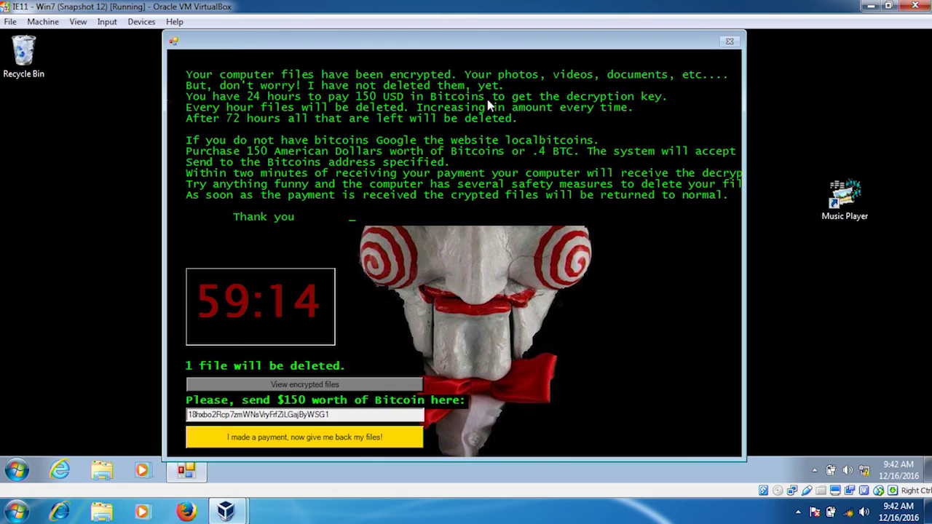